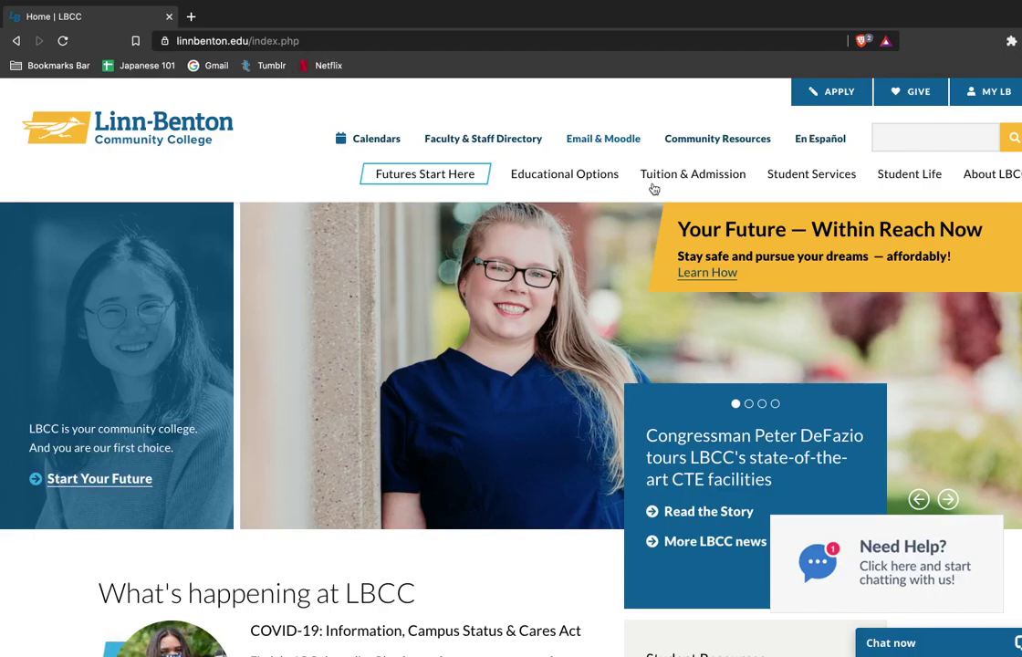
Open the MyLB student portal from the LBCC homepage.
{"action": "left_click", "coordinate": [989, 92]}
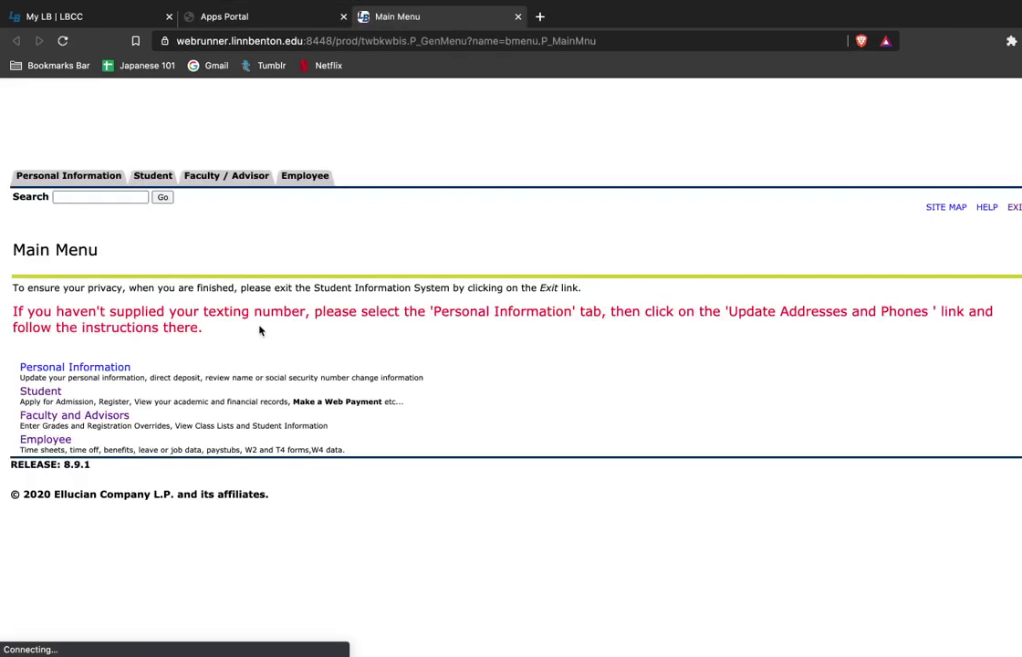
Launch the Student Scheduler from WebRunner's Student registration pages.
{"action": "left_click", "coordinate": [42, 393]}
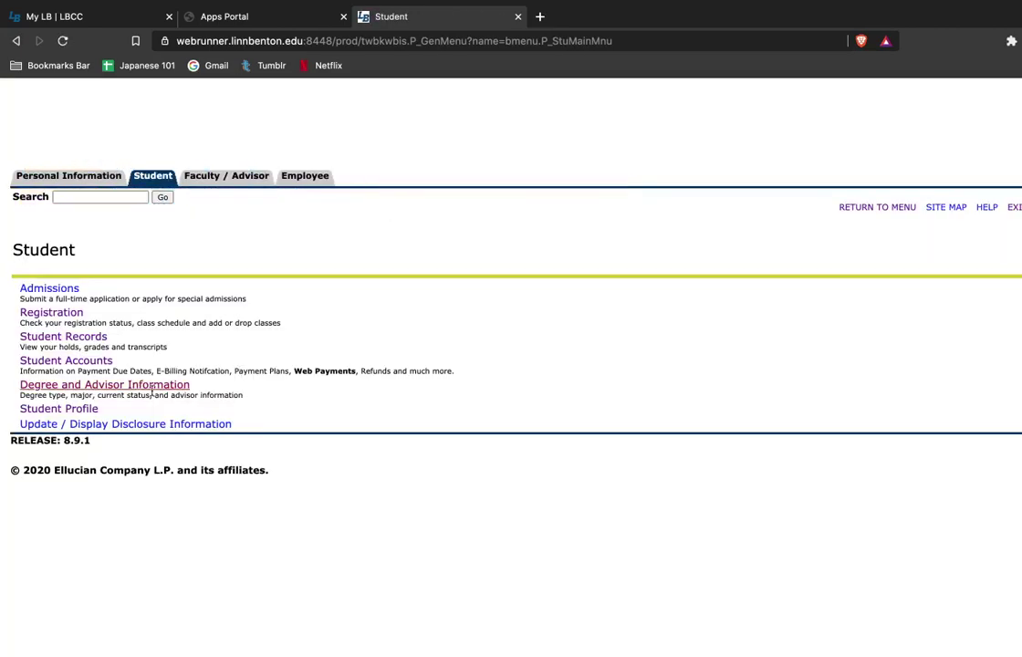
{"action": "left_click", "coordinate": [70, 314]}
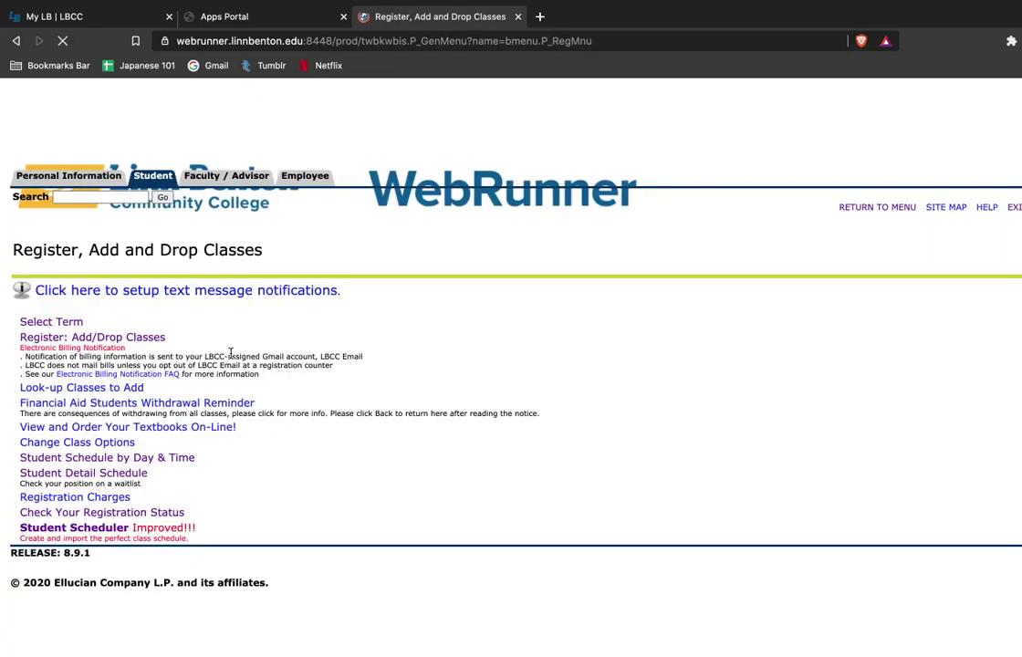
{"action": "left_click", "coordinate": [79, 530]}
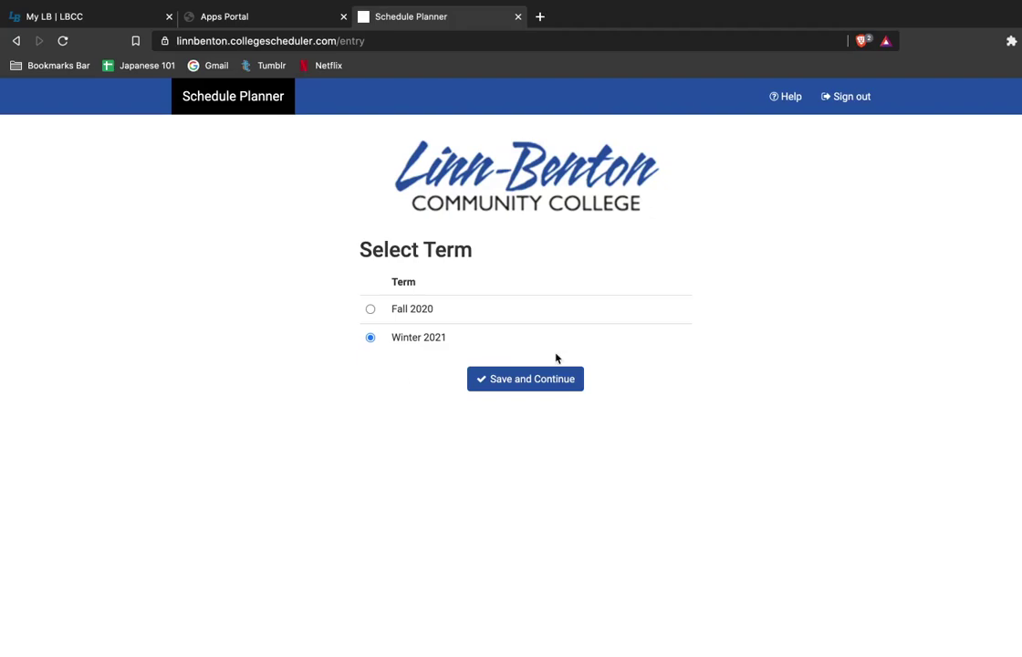
Confirm Winter 2021 as the term and save Albany Campus and Remote as campuses.
{"action": "left_click", "coordinate": [546, 380]}
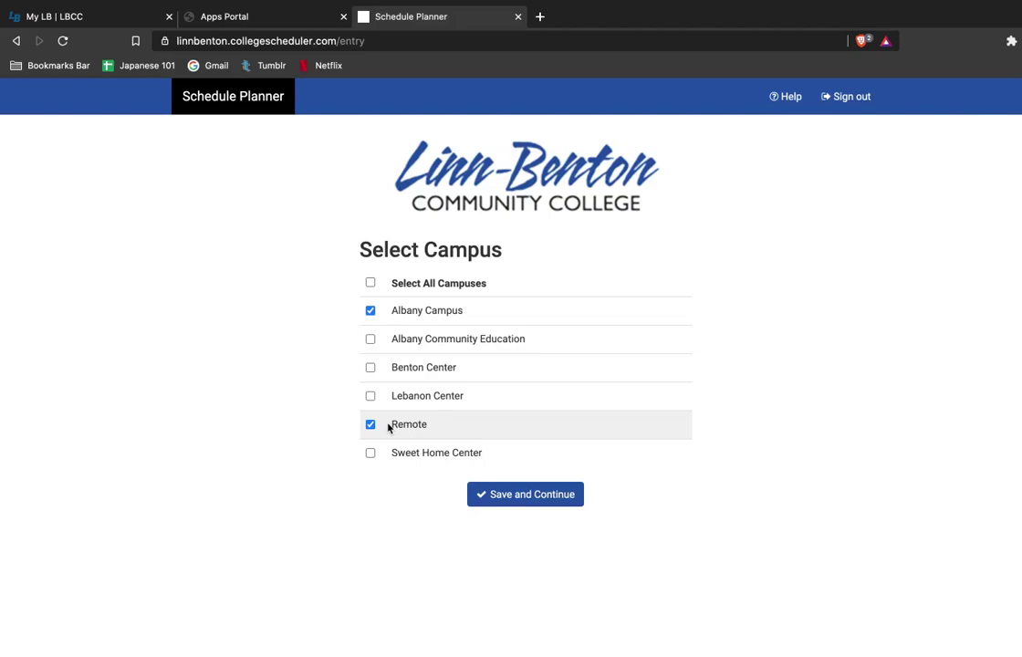
{"action": "left_click", "coordinate": [524, 503]}
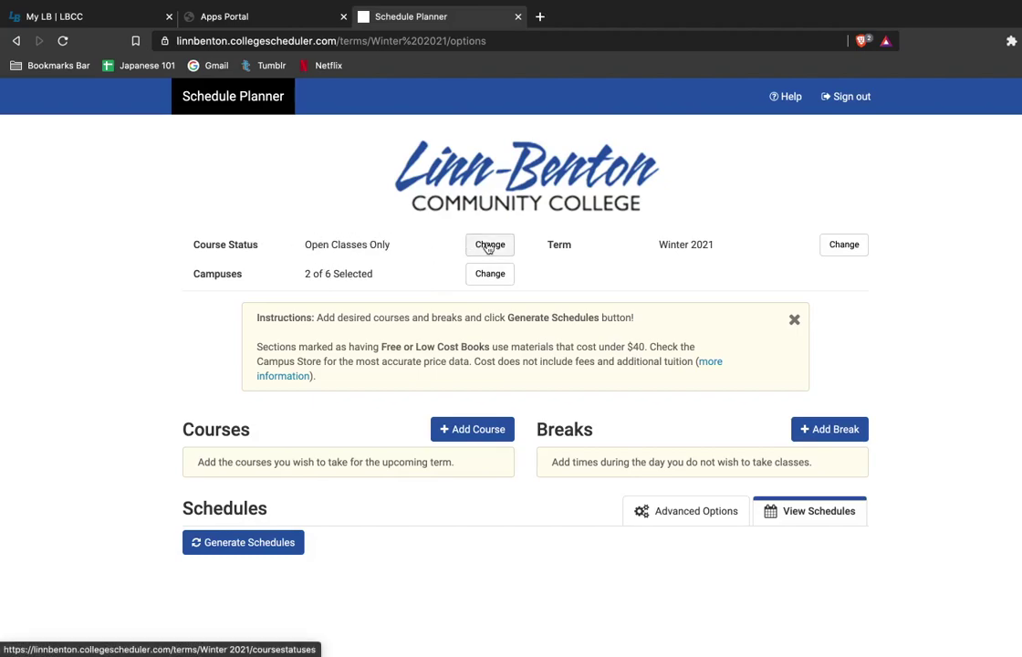
Review the course status setting and keep it at Open Classes Only.
{"action": "left_click", "coordinate": [489, 245]}
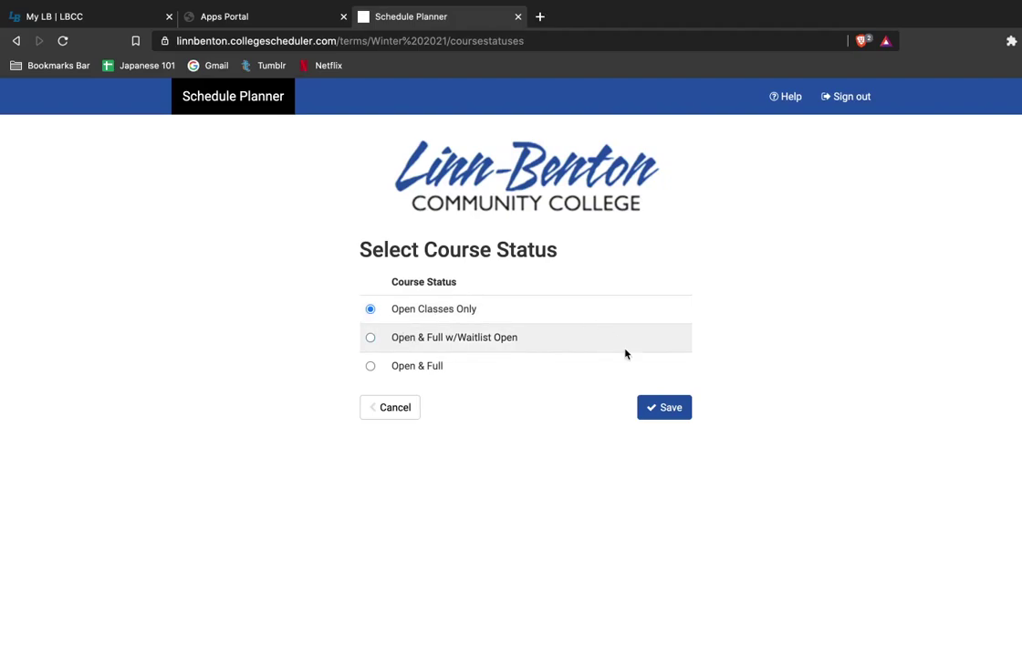
{"action": "left_click", "coordinate": [671, 409]}
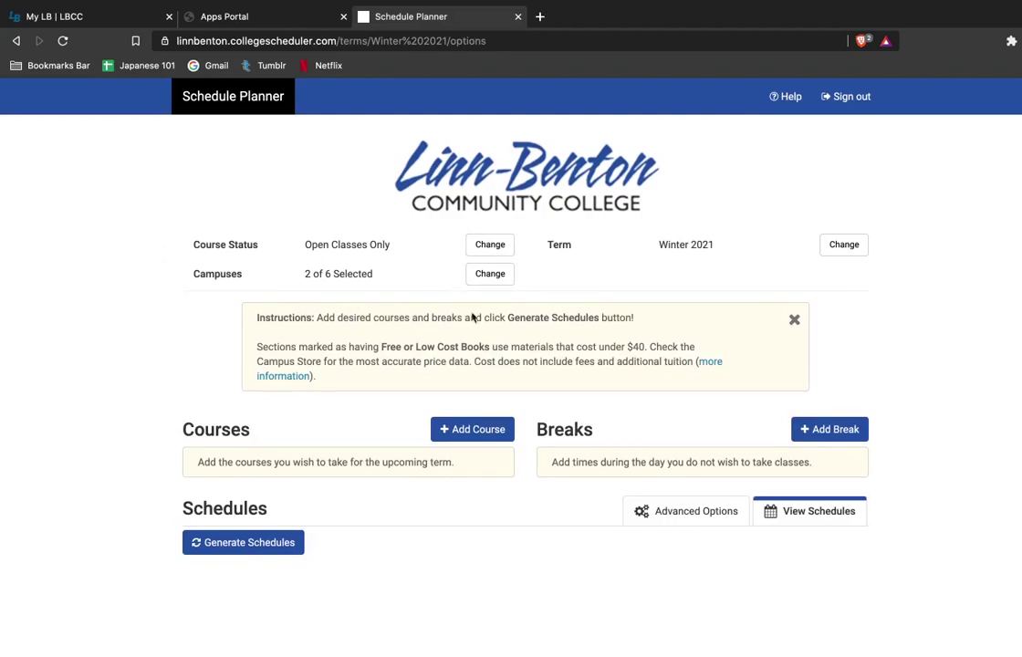
Add ANTH 101 Introduction to Anthropology to the course list.
{"action": "left_click", "coordinate": [465, 435]}
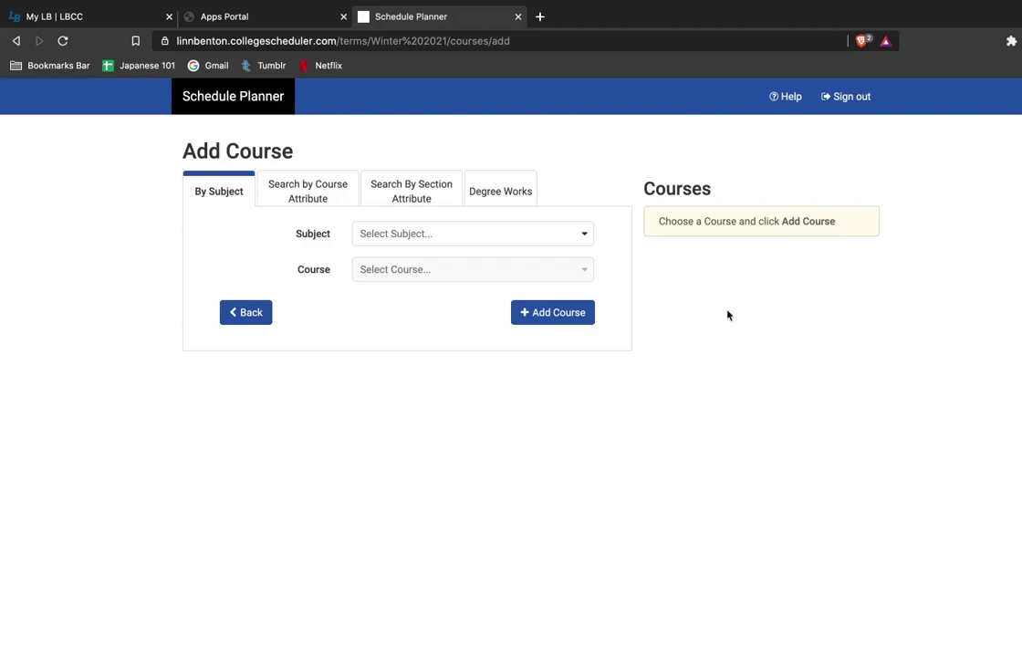
{"action": "left_click", "coordinate": [513, 236]}
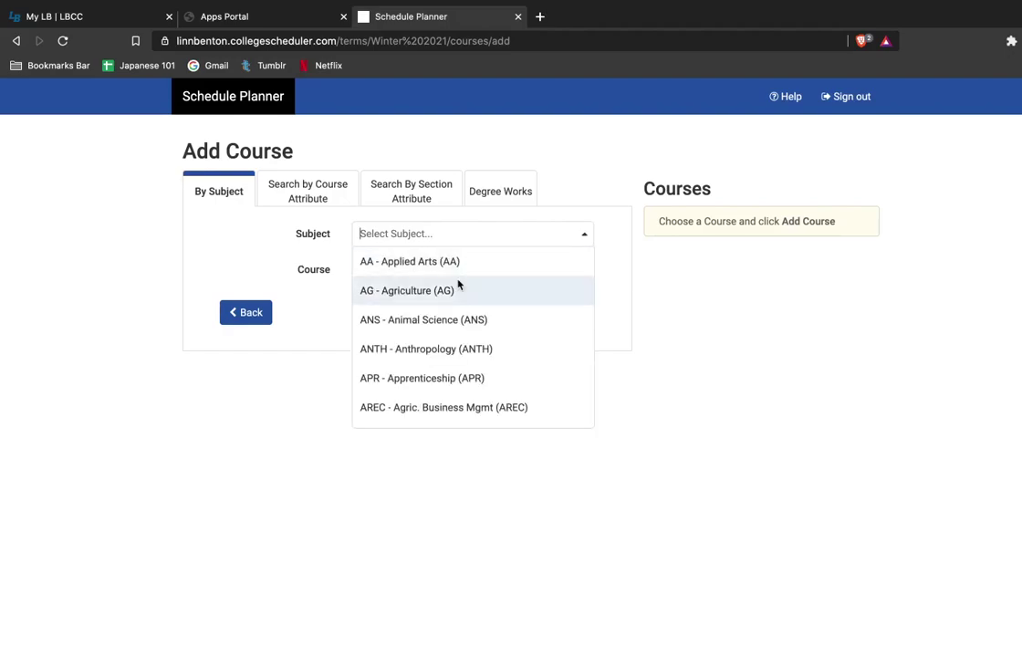
{"action": "left_click", "coordinate": [411, 347]}
{"action": "left_click", "coordinate": [473, 270]}
{"action": "left_click", "coordinate": [421, 326]}
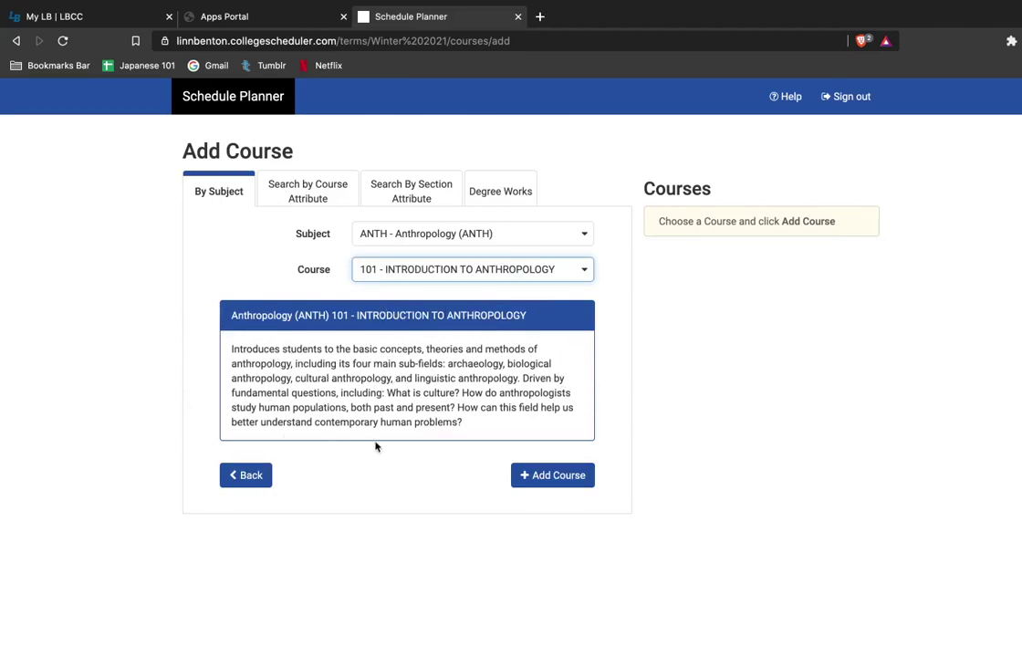
{"action": "left_click", "coordinate": [562, 481]}
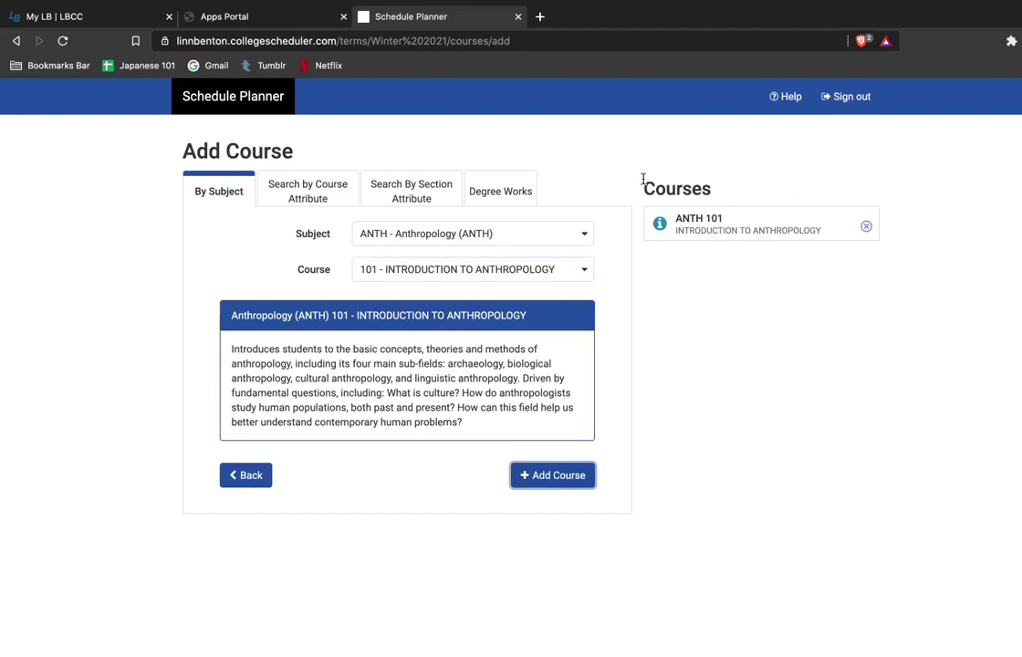
Add BI 101 General Biology to the course list.
{"action": "left_click", "coordinate": [543, 235]}
{"action": "scroll", "coordinate": [443, 376], "scroll_direction": "down", "scroll_amount": 5}
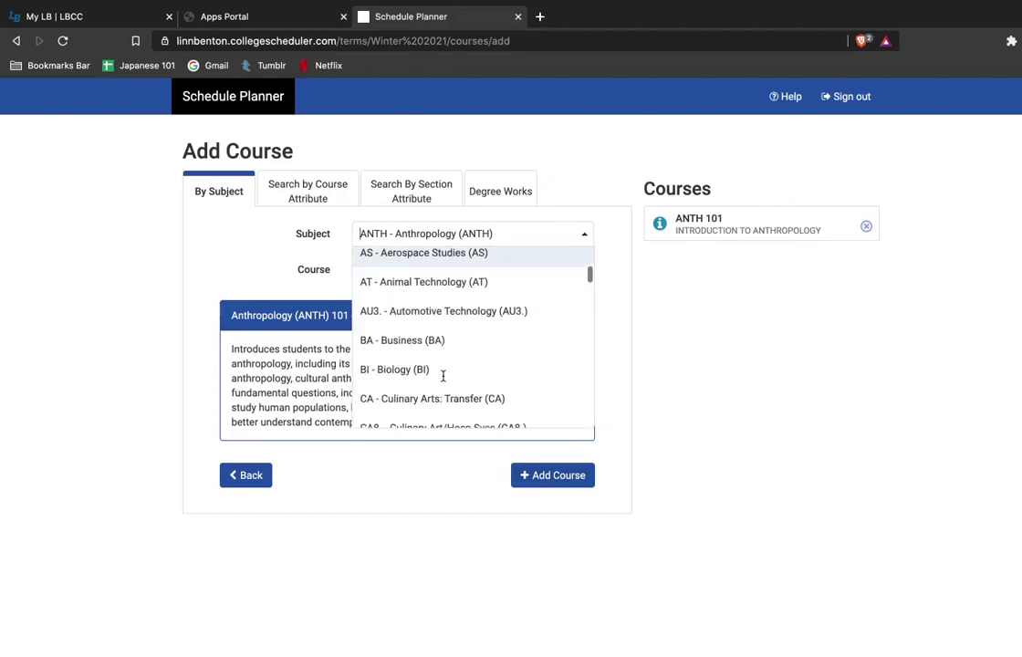
{"action": "left_click", "coordinate": [438, 343]}
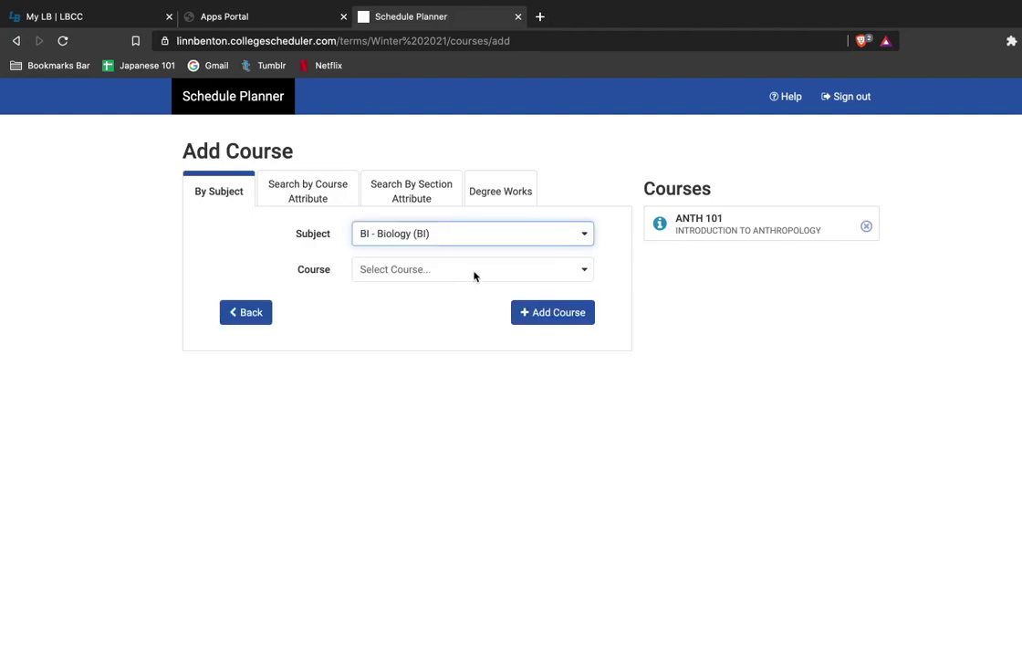
{"action": "left_click", "coordinate": [472, 274]}
{"action": "left_click", "coordinate": [403, 326]}
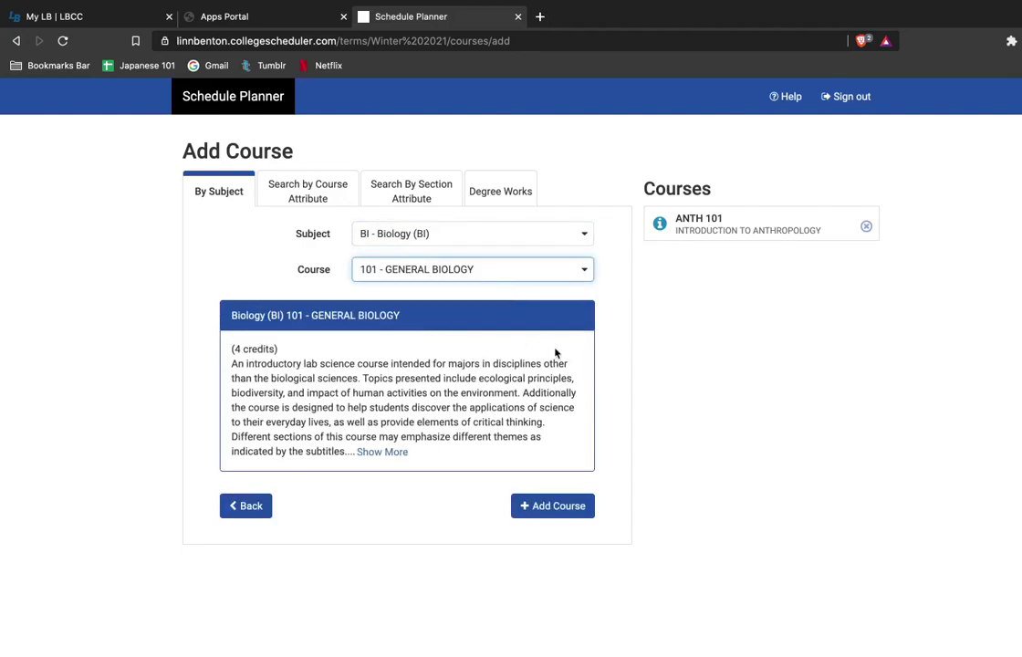
{"action": "left_click", "coordinate": [557, 511]}
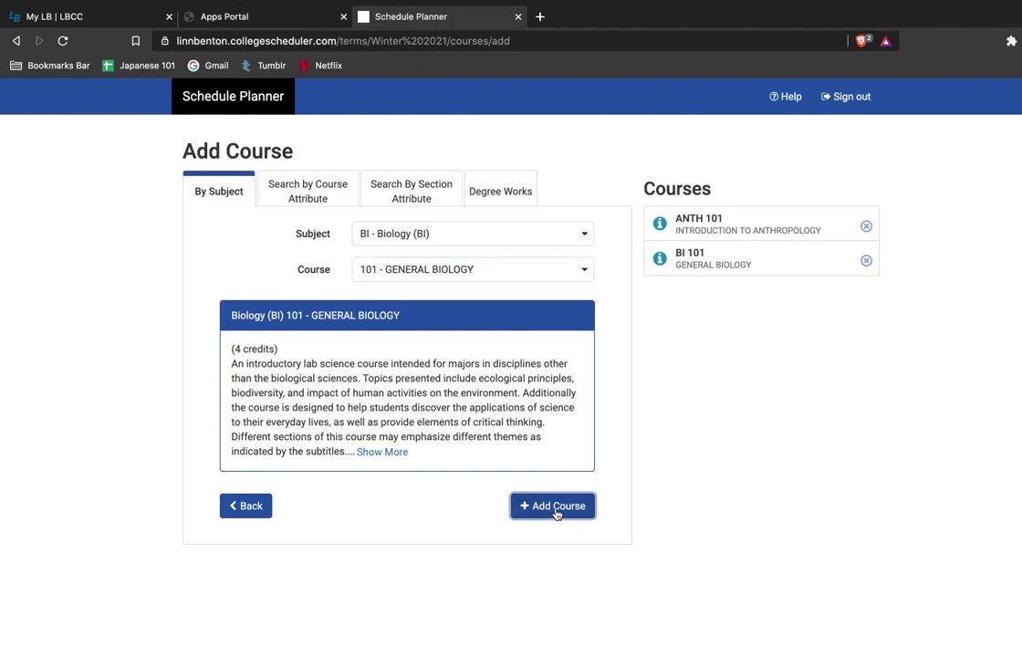
Add MTH 075 Variables and Linear Equations and return to the schedule overview.
{"action": "left_click", "coordinate": [522, 230]}
{"action": "scroll", "coordinate": [460, 402], "scroll_direction": "down", "scroll_amount": 5}
{"action": "scroll", "coordinate": [459, 403], "scroll_direction": "down", "scroll_amount": 8}
{"action": "scroll", "coordinate": [459, 403], "scroll_direction": "down", "scroll_amount": 6}
{"action": "scroll", "coordinate": [461, 407], "scroll_direction": "down", "scroll_amount": 3}
{"action": "left_click", "coordinate": [454, 376]}
{"action": "left_click", "coordinate": [499, 277]}
{"action": "left_click", "coordinate": [459, 391]}
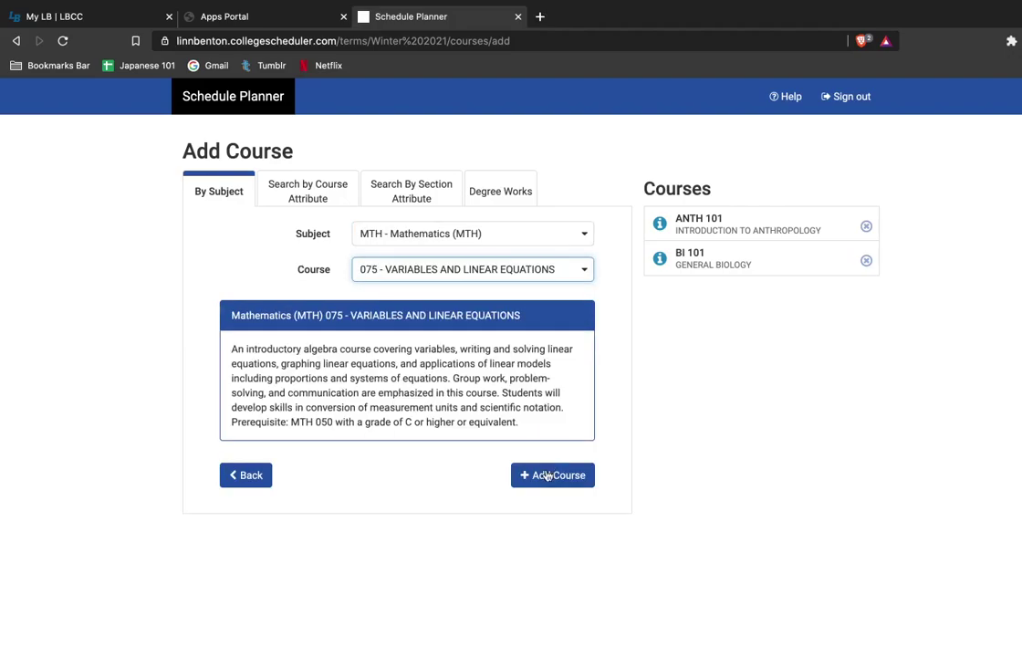
{"action": "left_click", "coordinate": [548, 476]}
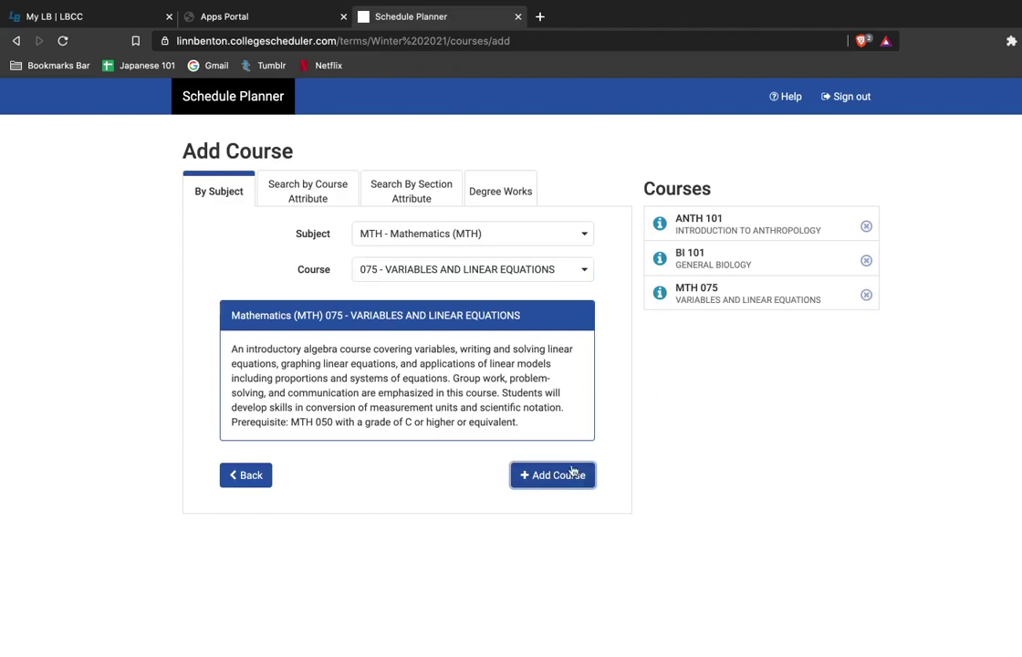
{"action": "left_click", "coordinate": [247, 475]}
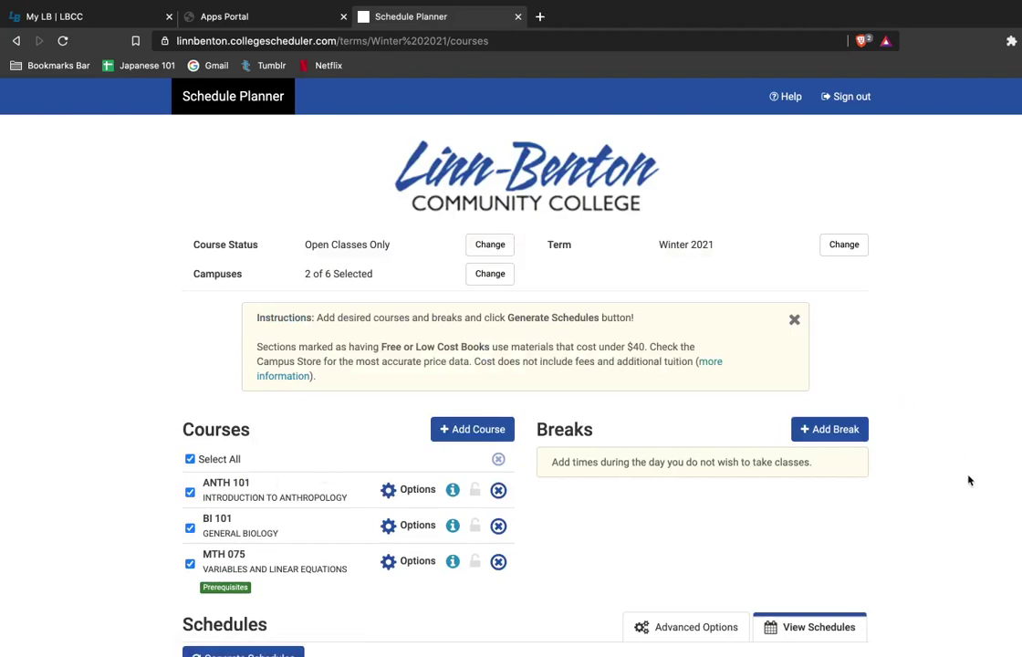
Create a 'Dog Park' break from 8:00 to 10:00 on Monday and Wednesday.
{"action": "scroll", "coordinate": [970, 480], "scroll_direction": "down", "scroll_amount": 2}
{"action": "scroll", "coordinate": [641, 288], "scroll_direction": "up", "scroll_amount": 2}
{"action": "scroll", "coordinate": [521, 511], "scroll_direction": "down", "scroll_amount": 2}
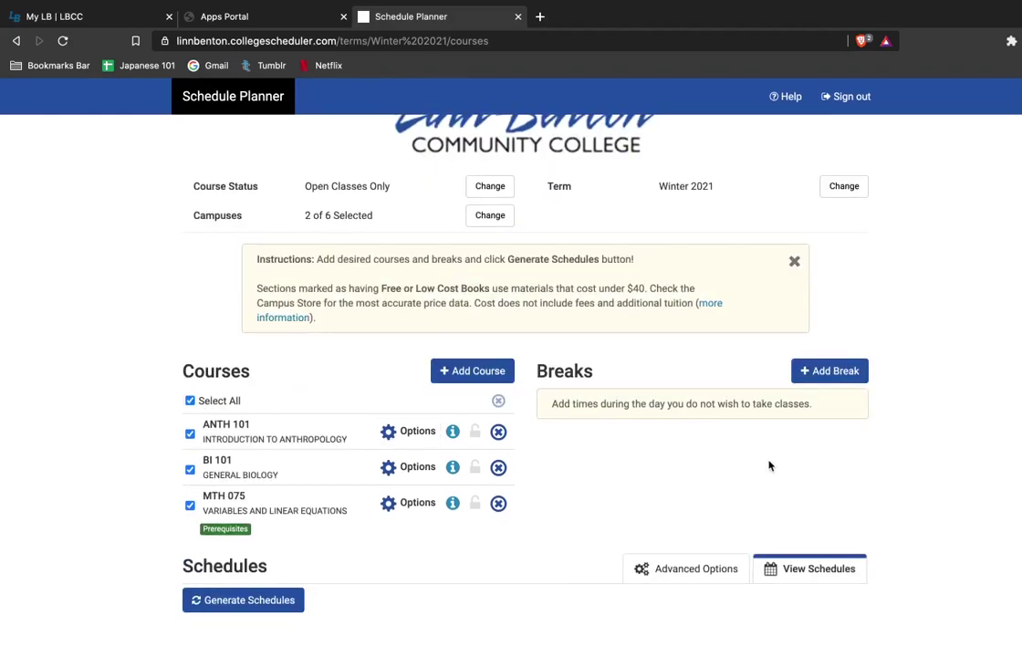
{"action": "left_click", "coordinate": [830, 374]}
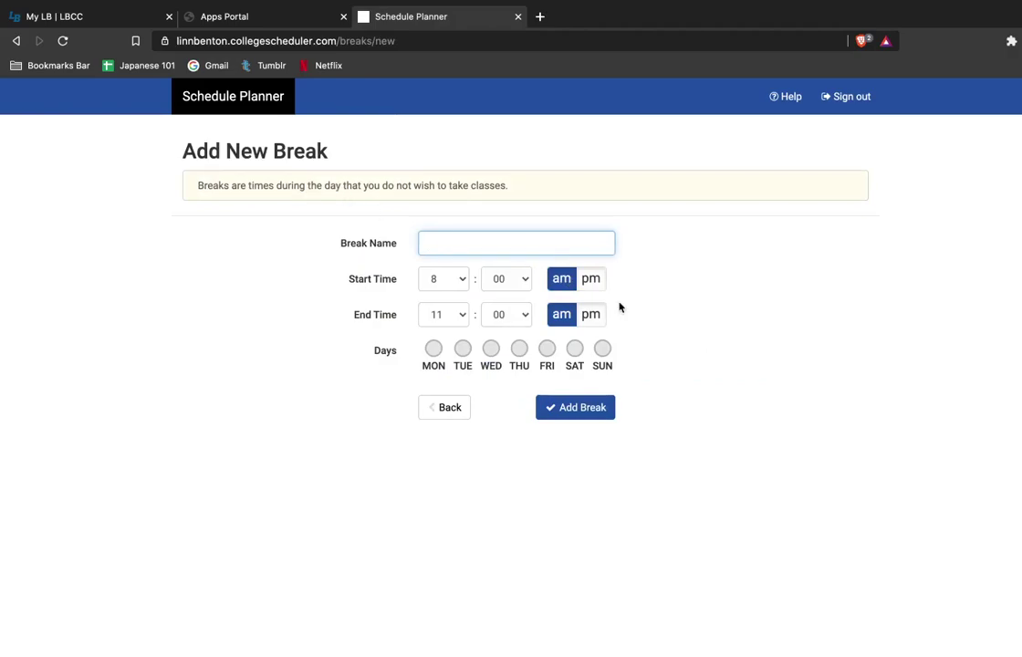
{"action": "type", "text": "Dog Park"}
{"action": "left_click", "coordinate": [456, 286]}
{"action": "left_click", "coordinate": [509, 288]}
{"action": "left_click", "coordinate": [439, 318]}
{"action": "left_click", "coordinate": [433, 298]}
{"action": "left_click", "coordinate": [433, 351]}
{"action": "left_click", "coordinate": [492, 351]}
{"action": "left_click", "coordinate": [585, 410]}
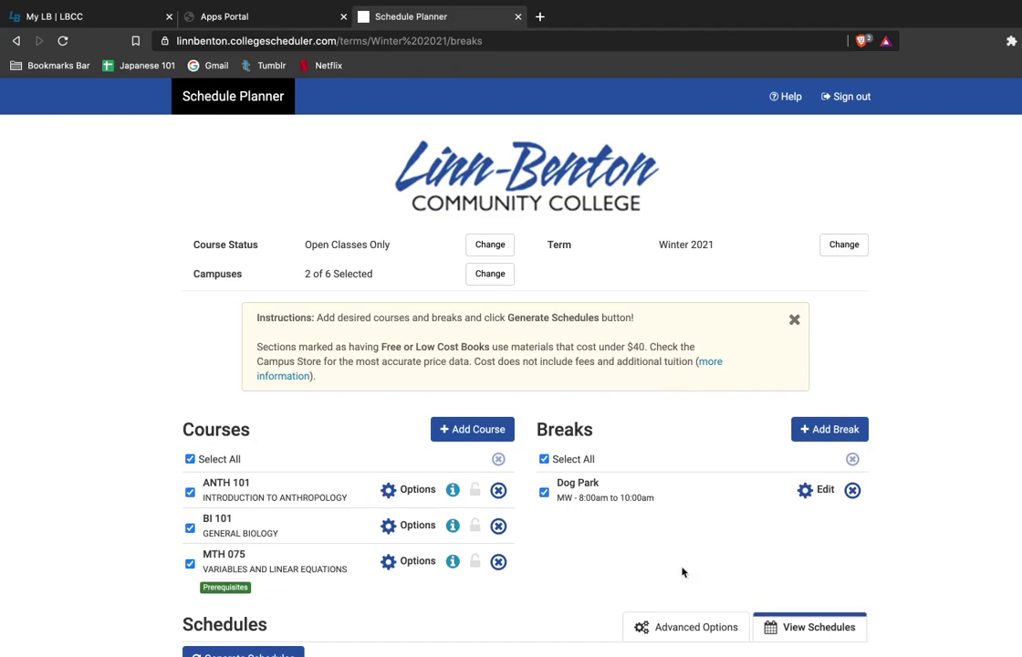
Generate all 62 schedule combinations and preview the first results in the list.
{"action": "scroll", "coordinate": [622, 509], "scroll_direction": "down", "scroll_amount": 1}
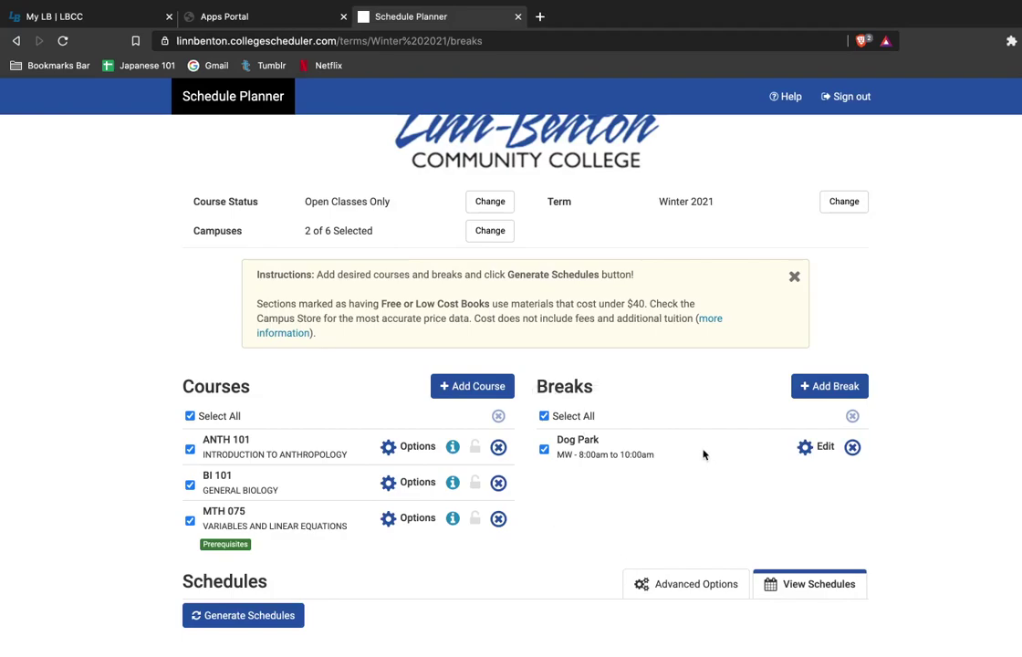
{"action": "scroll", "coordinate": [696, 509], "scroll_direction": "down", "scroll_amount": 1}
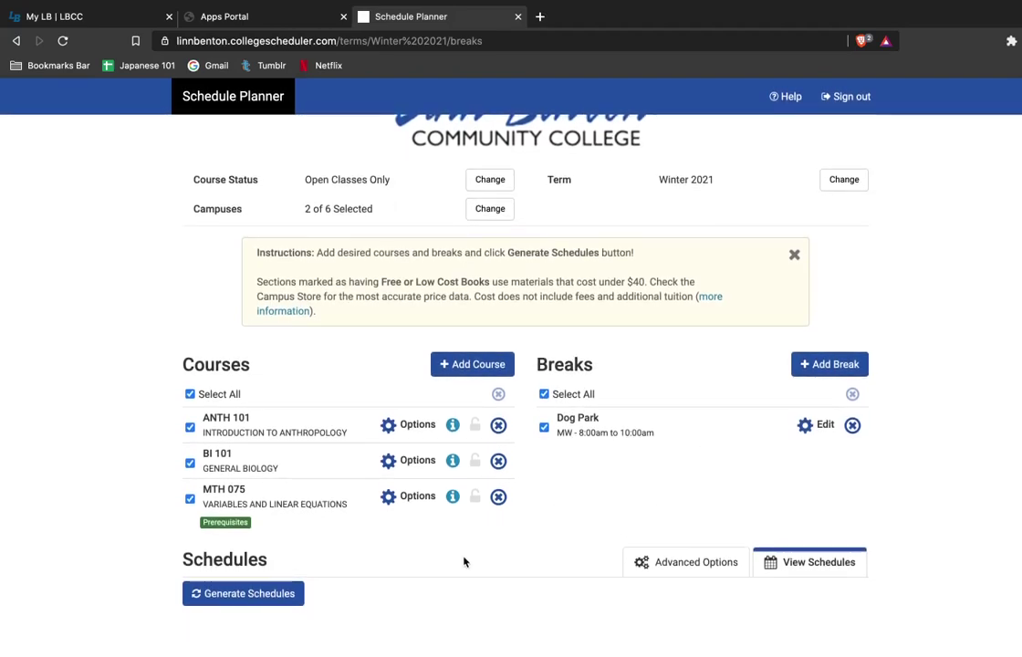
{"action": "left_click", "coordinate": [239, 596]}
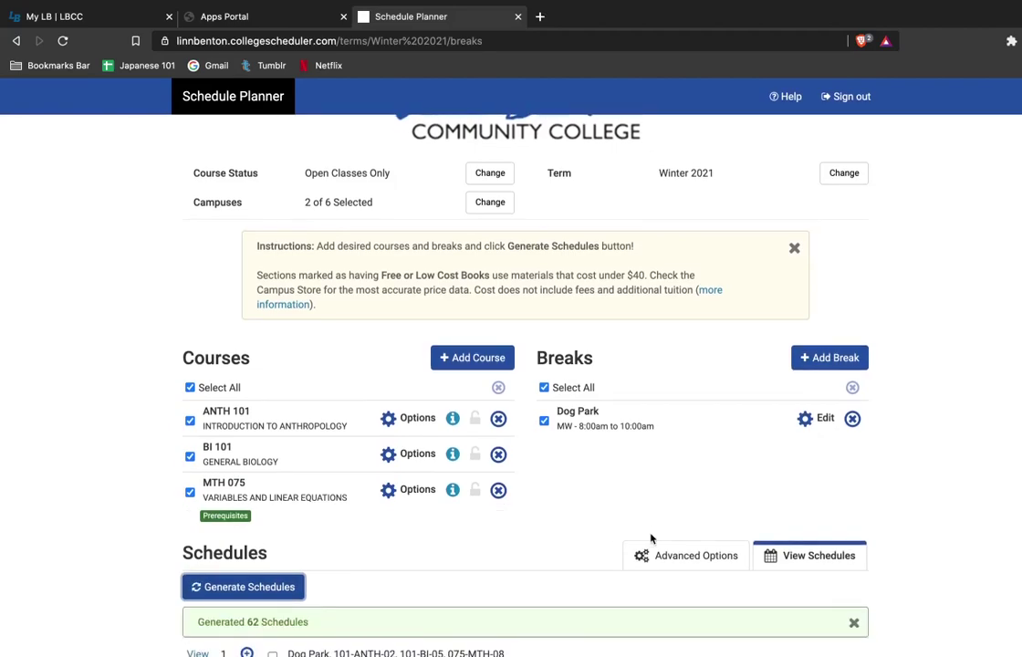
{"action": "scroll", "coordinate": [652, 538], "scroll_direction": "down", "scroll_amount": 5}
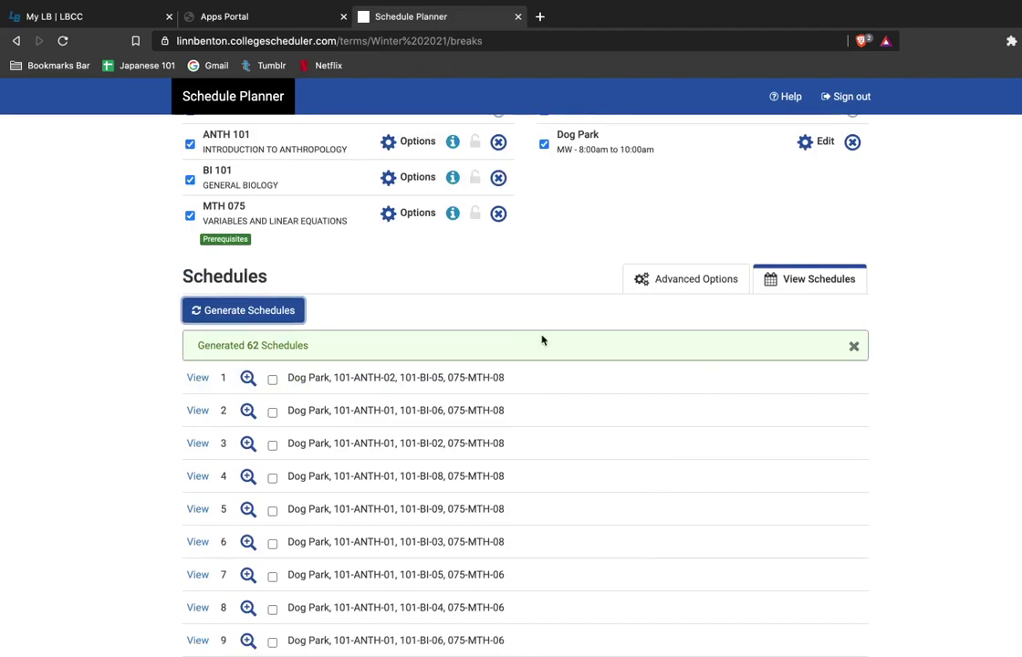
{"action": "scroll", "coordinate": [507, 280], "scroll_direction": "up", "scroll_amount": 1}
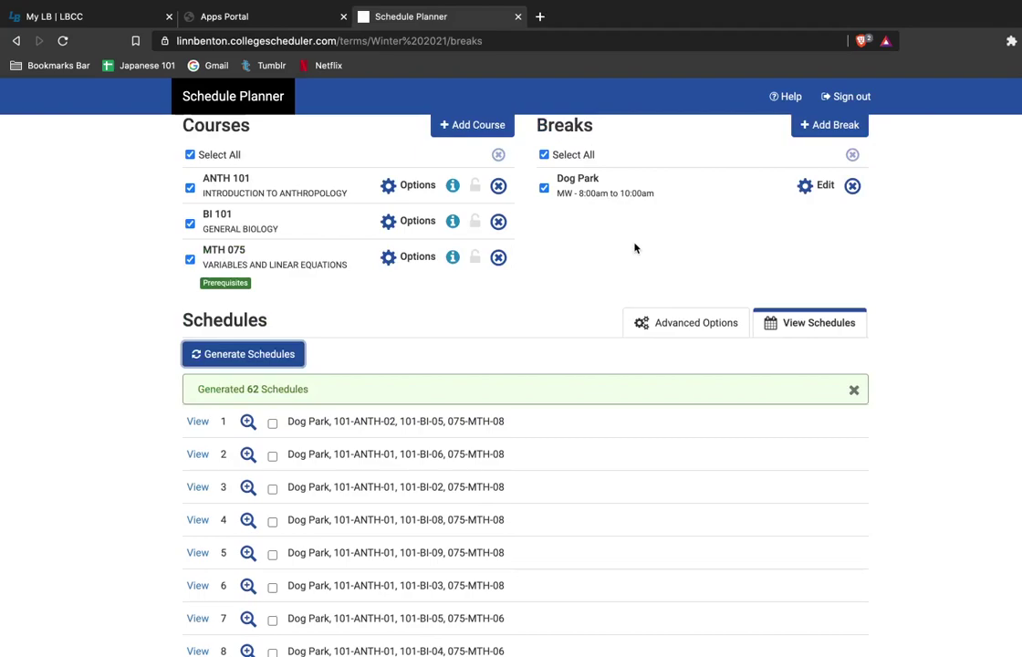
{"action": "scroll", "coordinate": [559, 358], "scroll_direction": "down", "scroll_amount": 2}
{"action": "scroll", "coordinate": [536, 435], "scroll_direction": "down", "scroll_amount": 1}
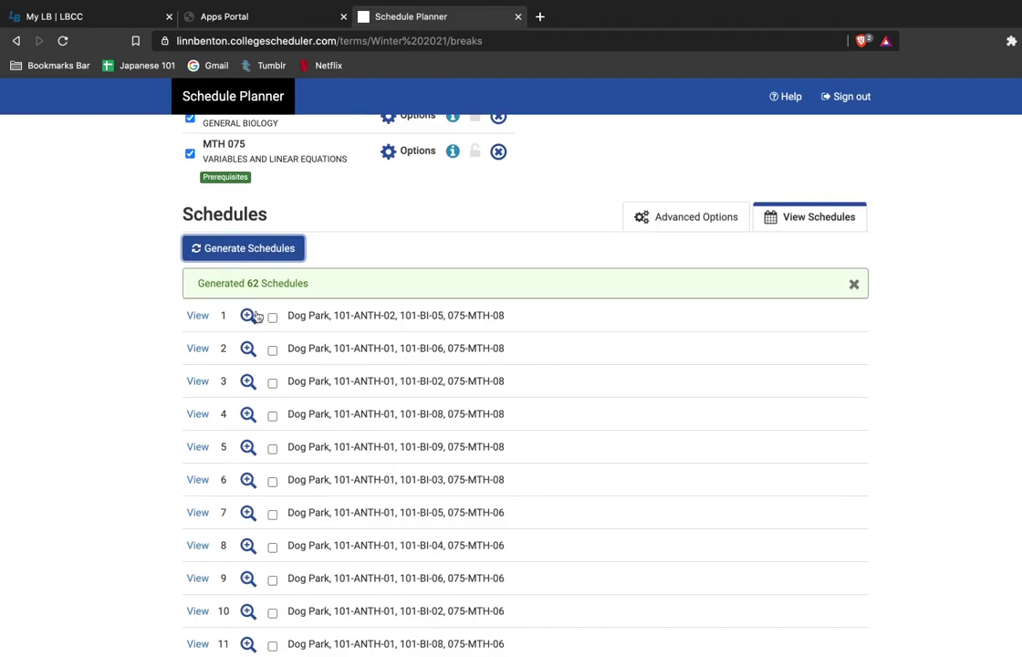
{"action": "mouse_move", "coordinate": [247, 316]}
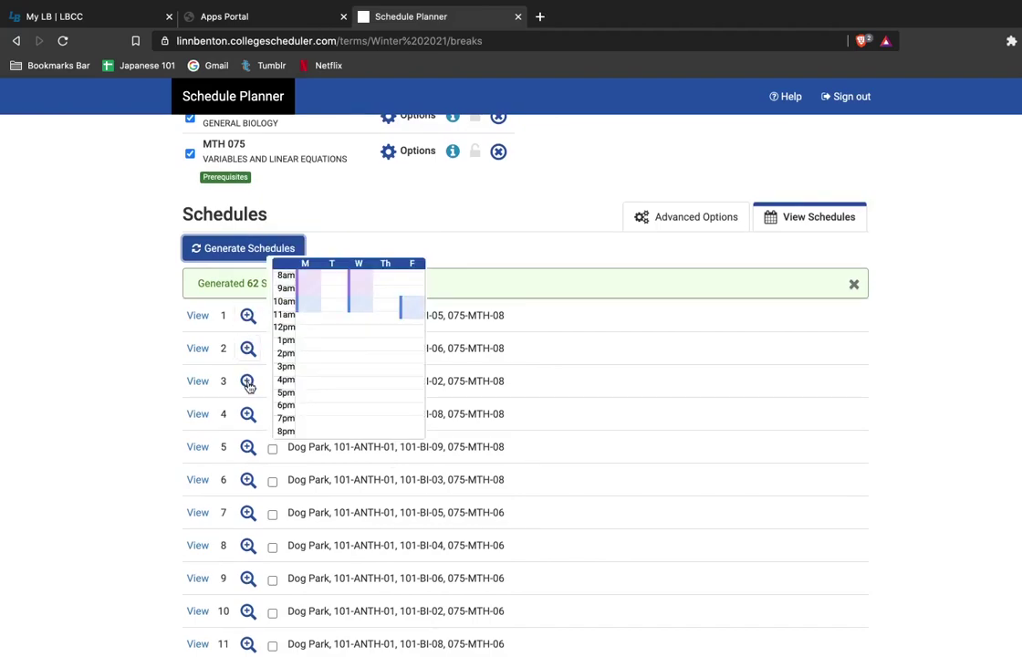
{"action": "mouse_move", "coordinate": [248, 386]}
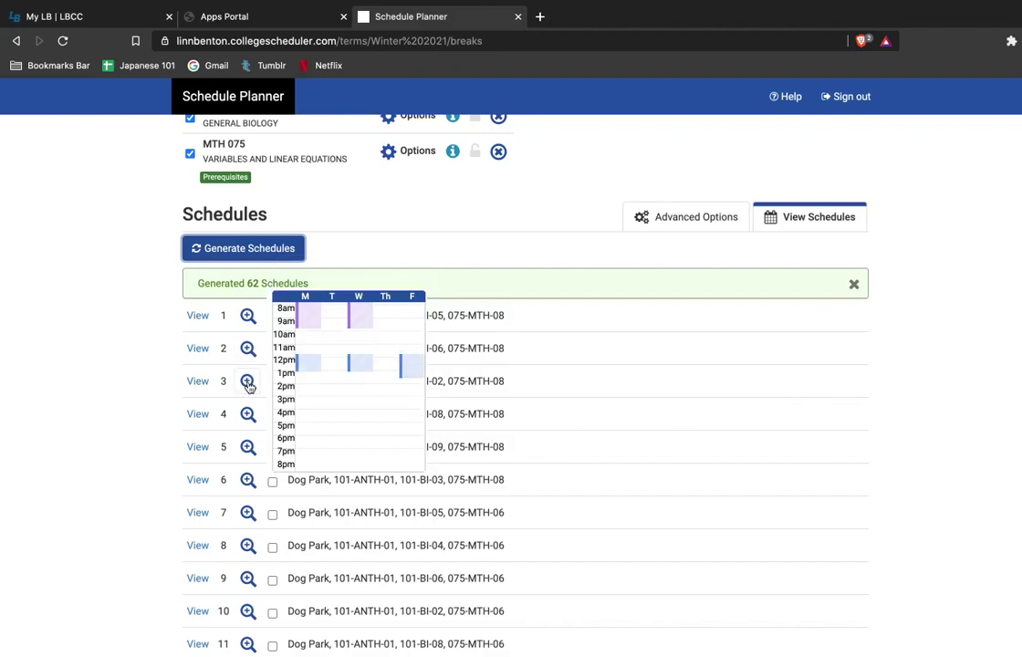
Open schedule 1 of 62, showing ANTH 101-02, BI 101-05 and MTH 075-08.
{"action": "left_click", "coordinate": [198, 317]}
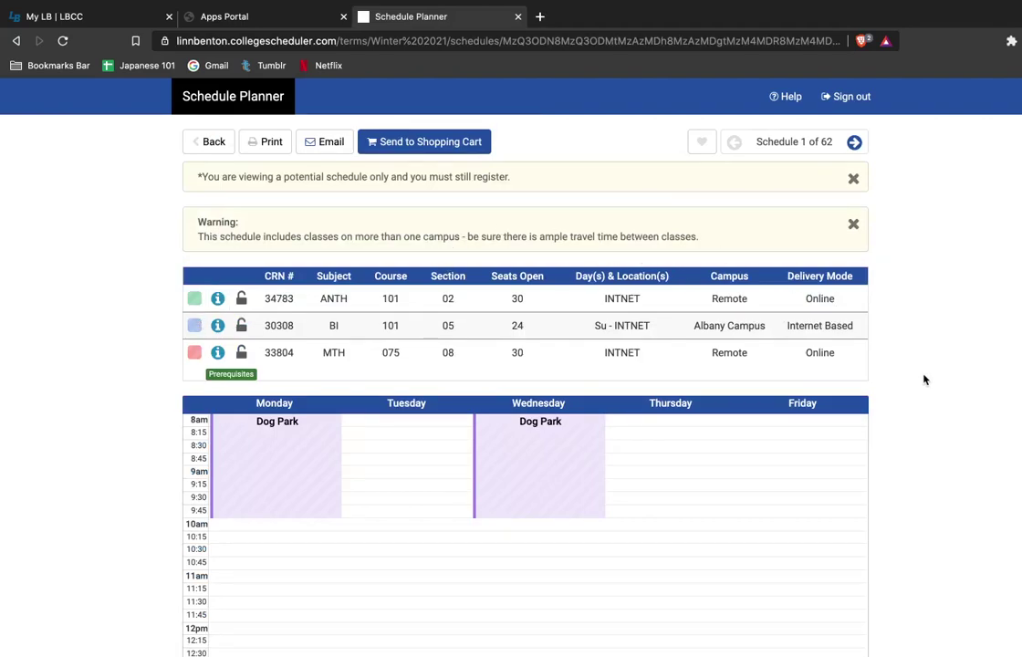
{"action": "scroll", "coordinate": [924, 379], "scroll_direction": "down", "scroll_amount": 3}
{"action": "scroll", "coordinate": [926, 365], "scroll_direction": "up", "scroll_amount": 3}
{"action": "scroll", "coordinate": [827, 472], "scroll_direction": "down", "scroll_amount": 4}
{"action": "scroll", "coordinate": [827, 472], "scroll_direction": "up", "scroll_amount": 1}
{"action": "scroll", "coordinate": [827, 472], "scroll_direction": "up", "scroll_amount": 1}
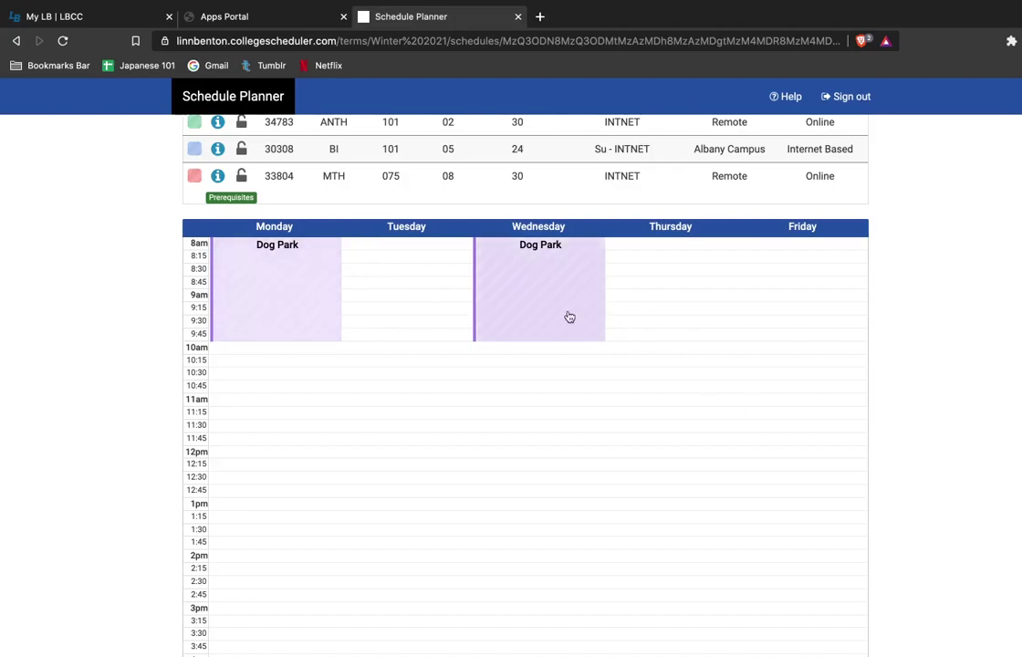
{"action": "scroll", "coordinate": [769, 365], "scroll_direction": "up", "scroll_amount": 3}
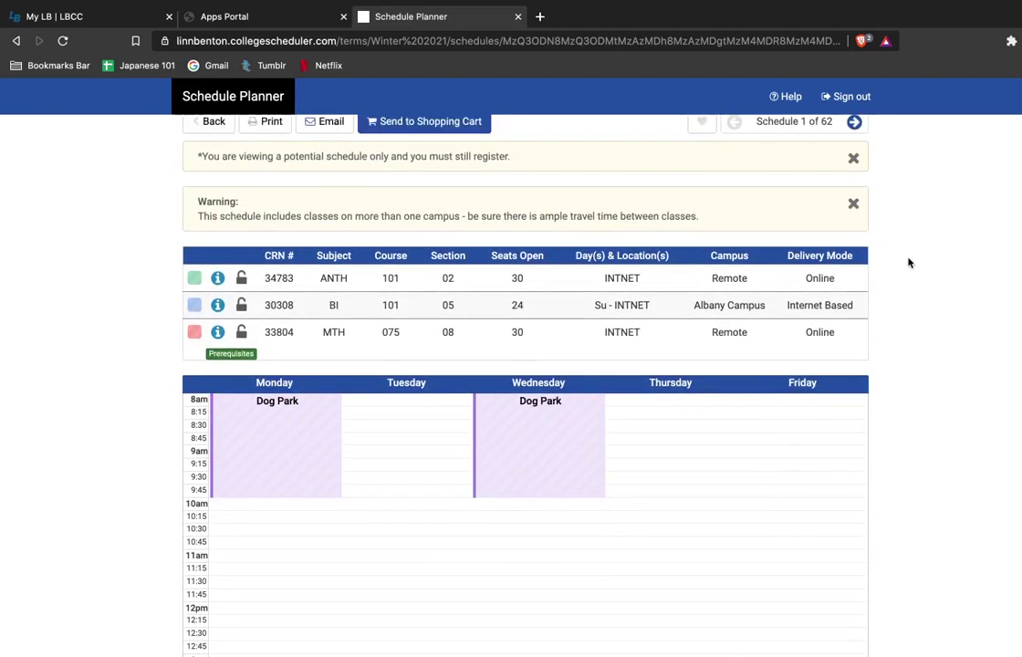
{"action": "scroll", "coordinate": [903, 265], "scroll_direction": "up", "scroll_amount": 1}
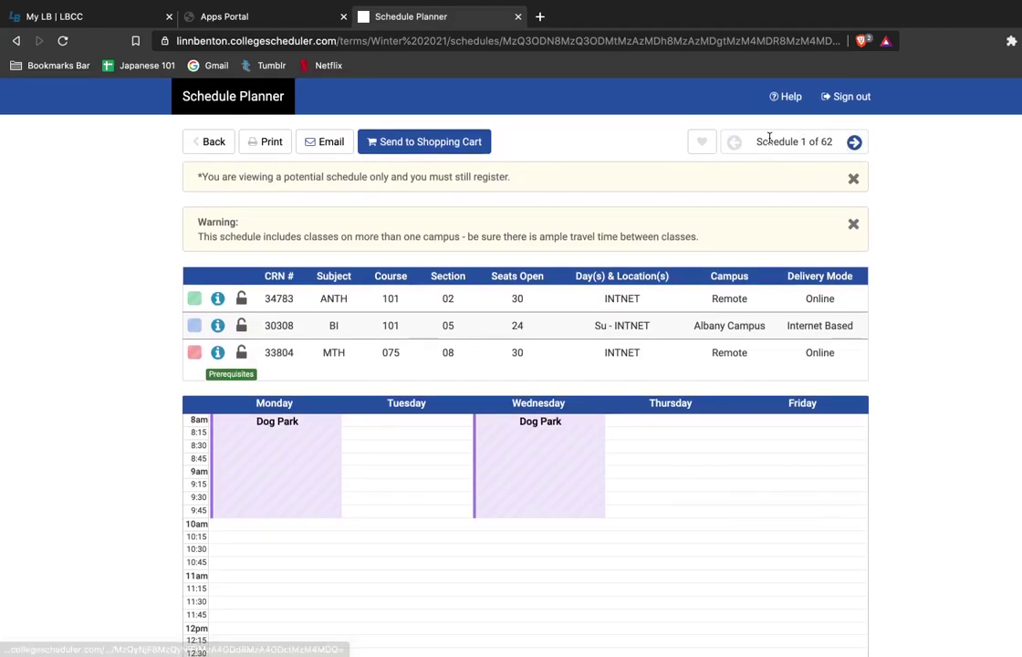
Advance to schedule 2 of 62 and review its sections.
{"action": "left_click", "coordinate": [854, 143]}
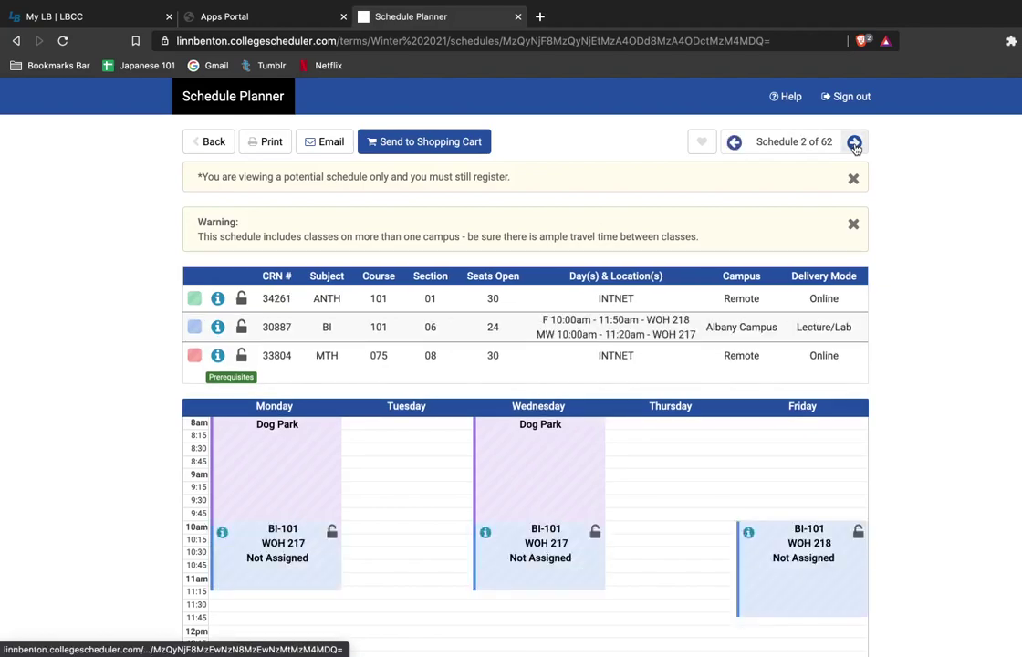
{"action": "scroll", "coordinate": [992, 511], "scroll_direction": "down", "scroll_amount": 2}
{"action": "scroll", "coordinate": [992, 511], "scroll_direction": "up", "scroll_amount": 2}
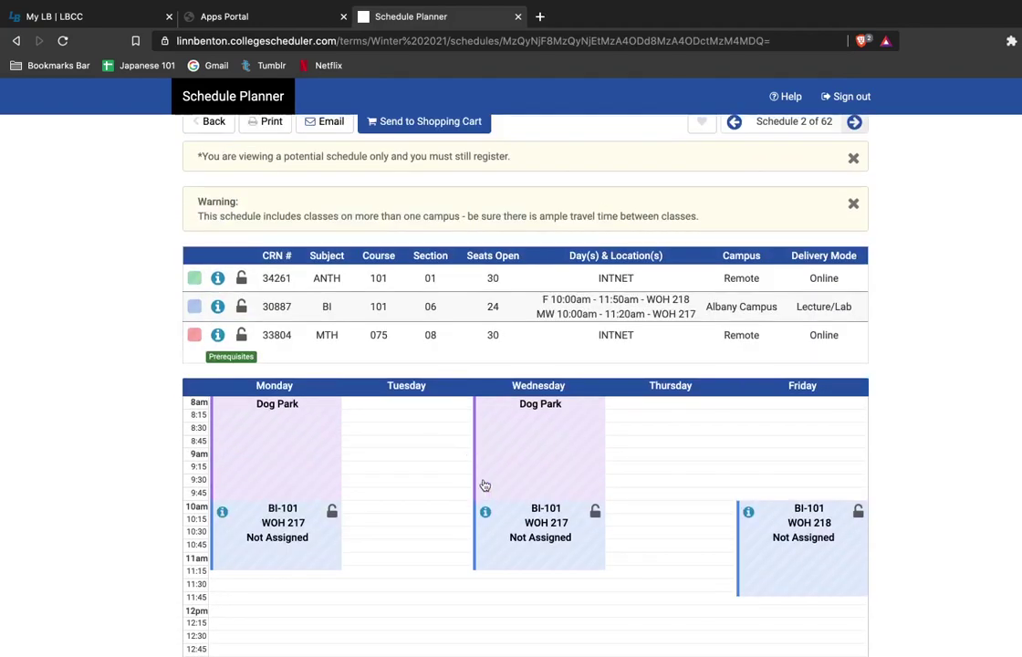
{"action": "scroll", "coordinate": [520, 544], "scroll_direction": "down", "scroll_amount": 2}
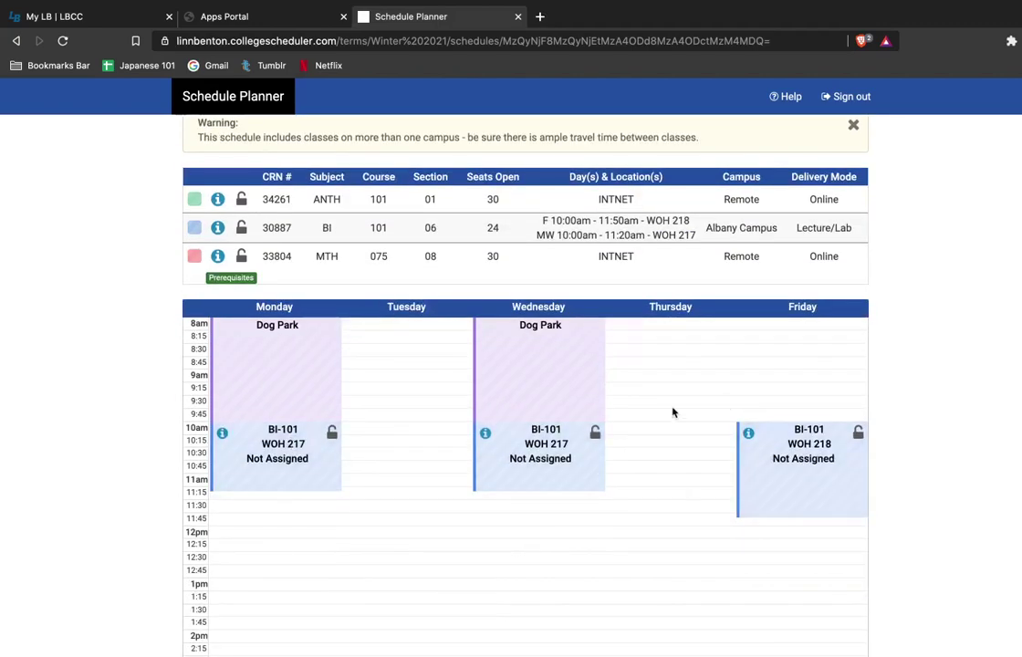
{"action": "scroll", "coordinate": [666, 398], "scroll_direction": "up", "scroll_amount": 3}
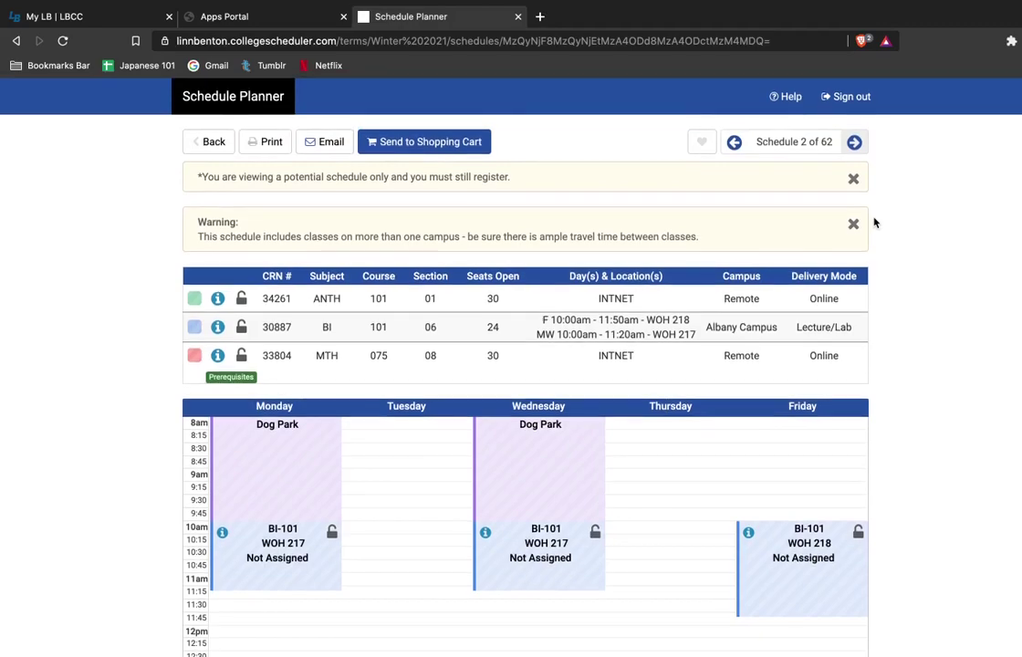
Advance through schedule 3 to schedule 4, pairing BI 101-08 with ANTH 101-01 and MTH 075-08.
{"action": "key", "text": "Right"}
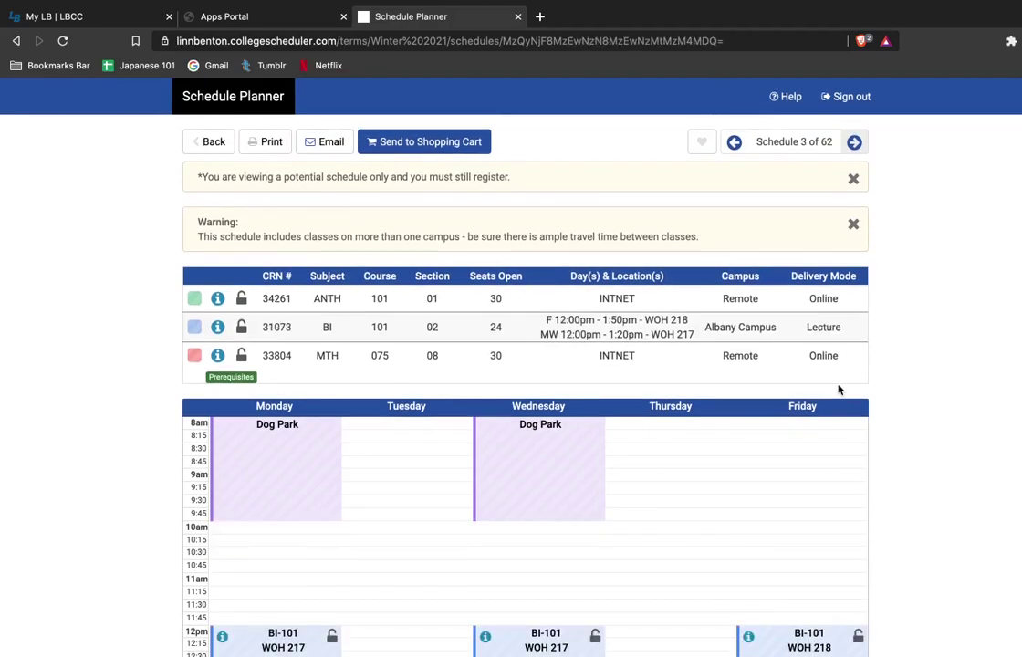
{"action": "scroll", "coordinate": [838, 390], "scroll_direction": "down", "scroll_amount": 5}
{"action": "scroll", "coordinate": [838, 390], "scroll_direction": "up", "scroll_amount": 5}
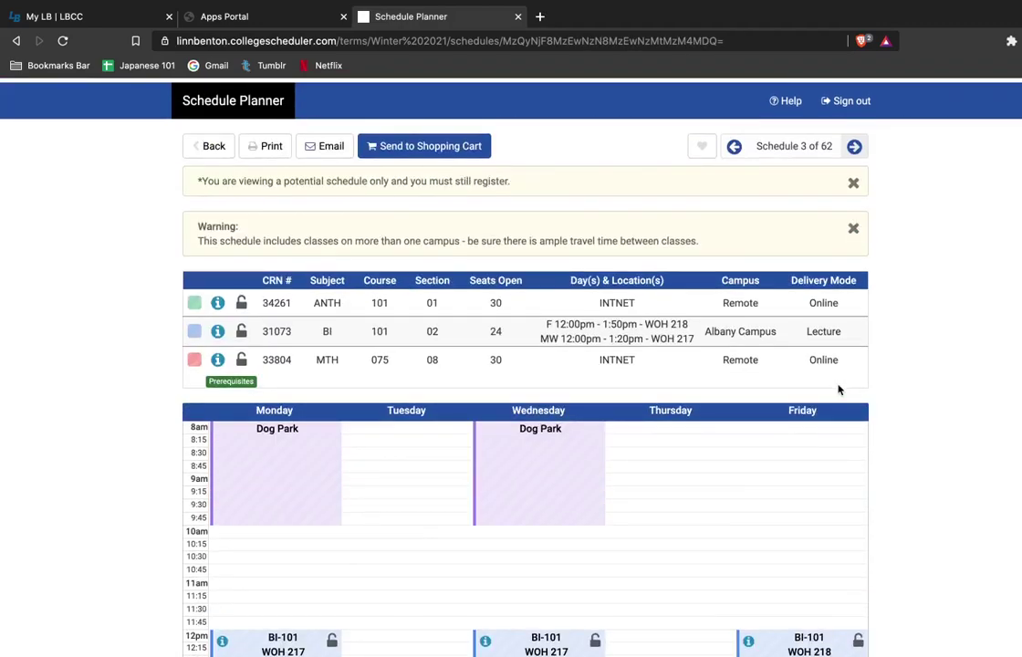
{"action": "key", "text": "Right"}
{"action": "scroll", "coordinate": [838, 390], "scroll_direction": "down", "scroll_amount": 4}
{"action": "scroll", "coordinate": [838, 390], "scroll_direction": "up", "scroll_amount": 4}
{"action": "scroll", "coordinate": [838, 390], "scroll_direction": "up", "scroll_amount": 1}
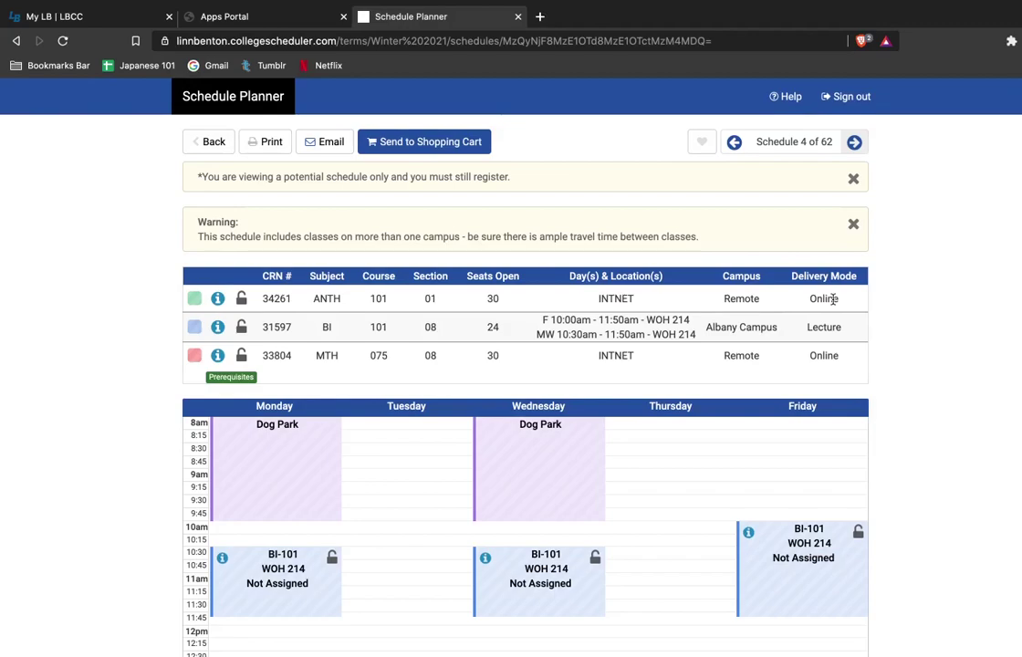
{"action": "scroll", "coordinate": [833, 300], "scroll_direction": "down", "scroll_amount": 1}
{"action": "scroll", "coordinate": [913, 361], "scroll_direction": "down", "scroll_amount": 1}
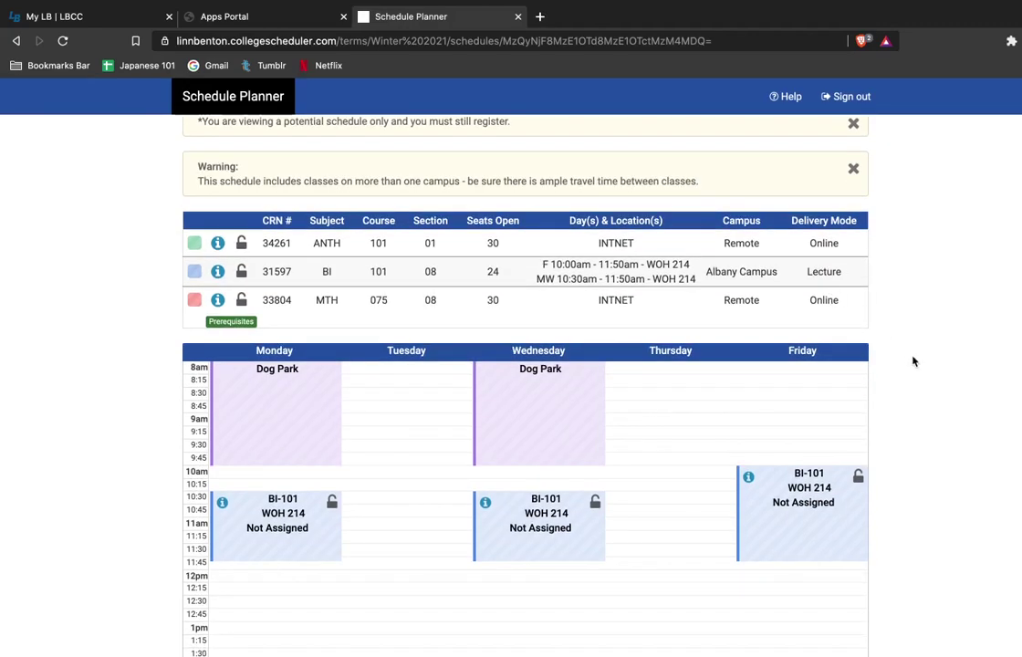
{"action": "scroll", "coordinate": [913, 361], "scroll_direction": "up", "scroll_amount": 3}
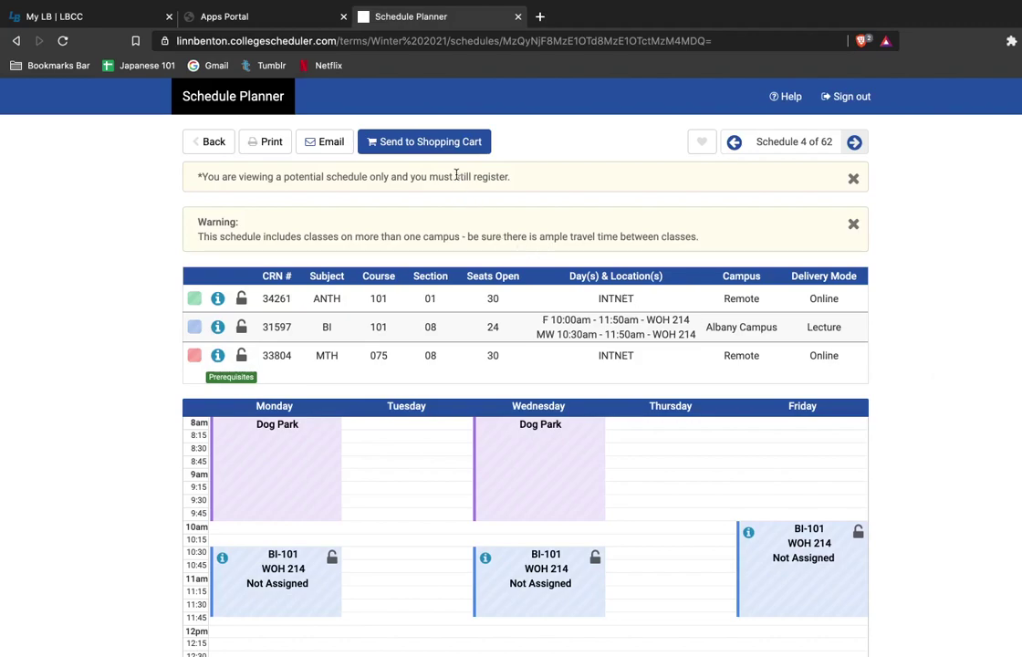
Send schedule 4 of 62 to the Shopping Cart.
{"action": "left_click", "coordinate": [432, 143]}
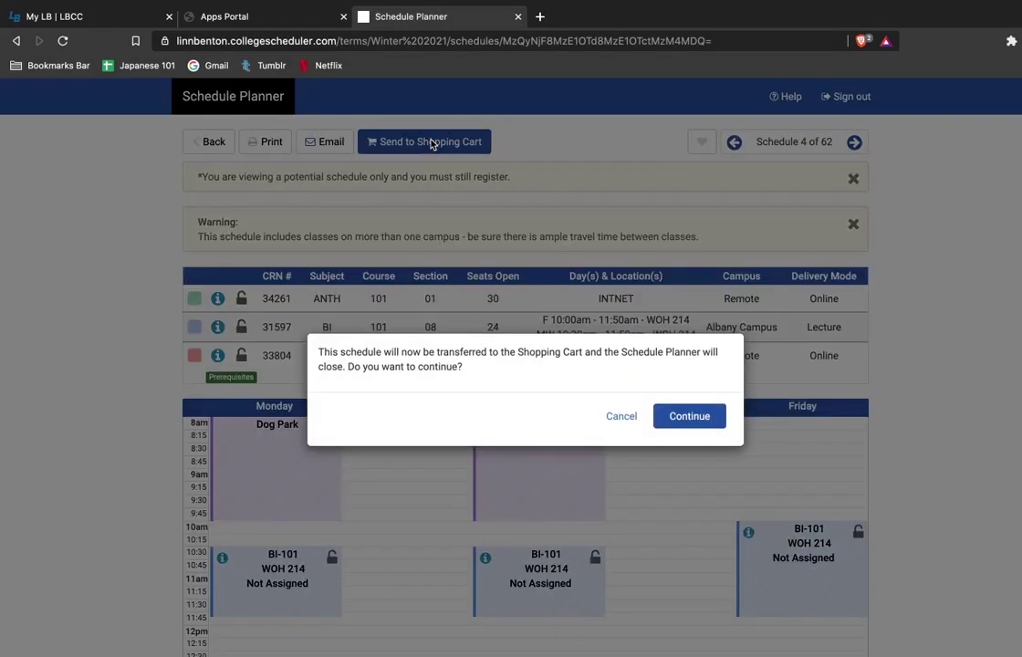